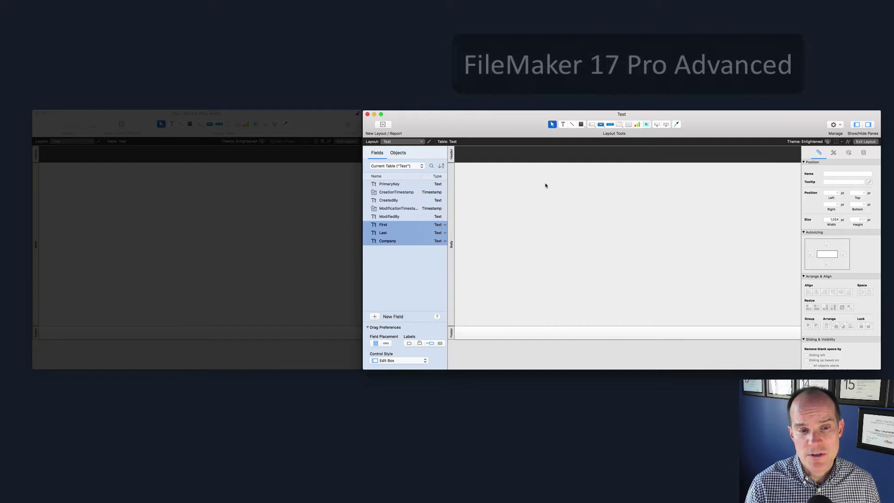
Step: Draw a button labelled "test", about 164 by 97 pt, in the FileMaker 17 layout body, and delete it
left_click(185, 125)
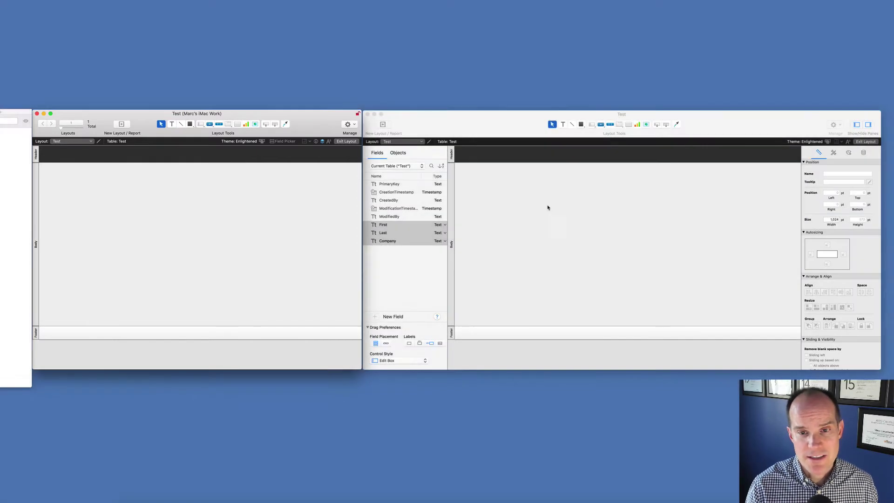
left_click(599, 173)
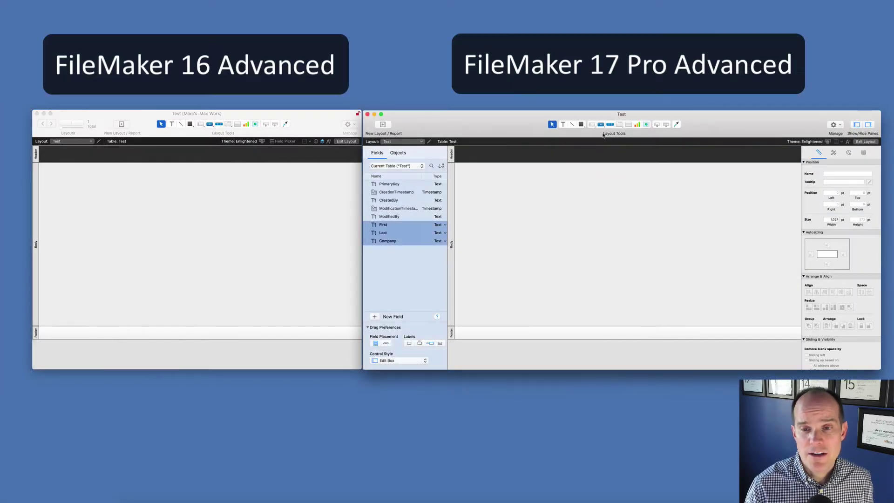
left_click(600, 125)
left_click_drag(493, 190, 559, 224)
type("test")
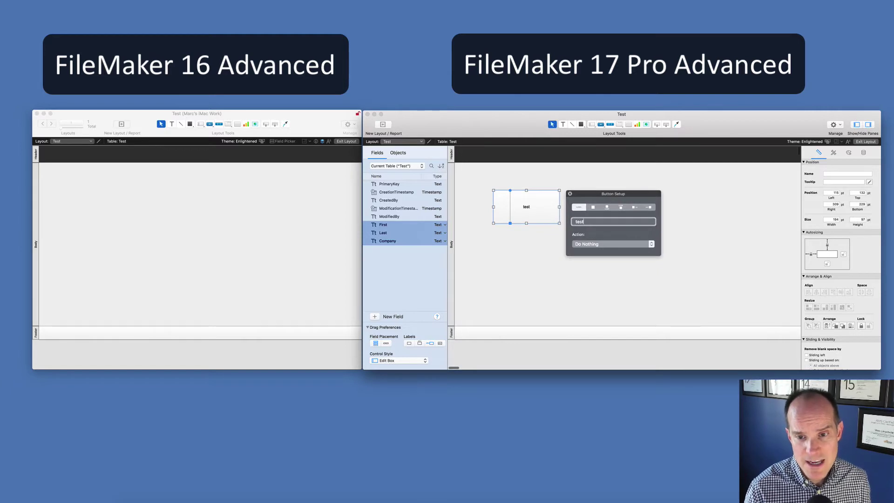
left_click(520, 291)
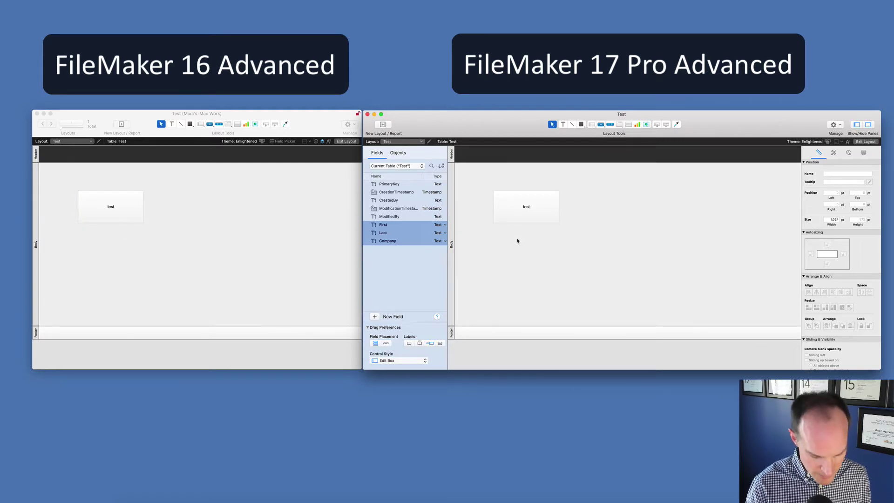
left_click(510, 211)
key("Delete")
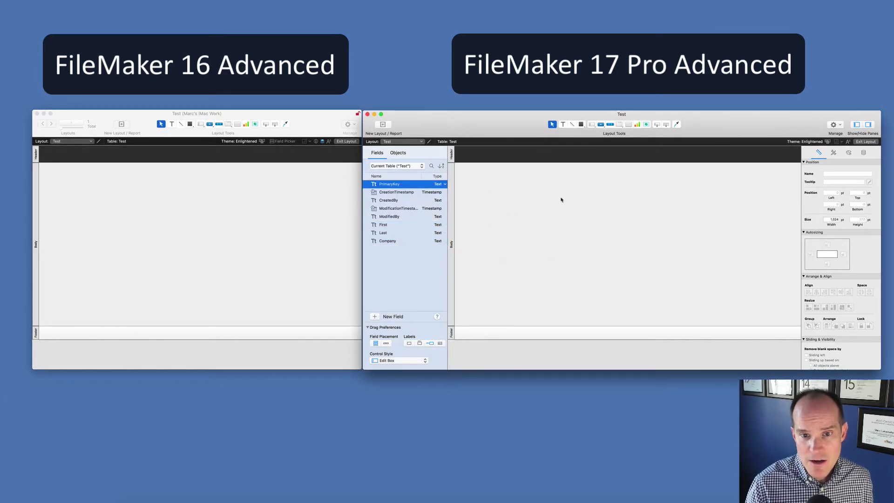
Step: Place the First, Last and Company fields together with their labels in the layout body
left_click(391, 224)
left_click(390, 233, "shift")
left_click(388, 241, "shift")
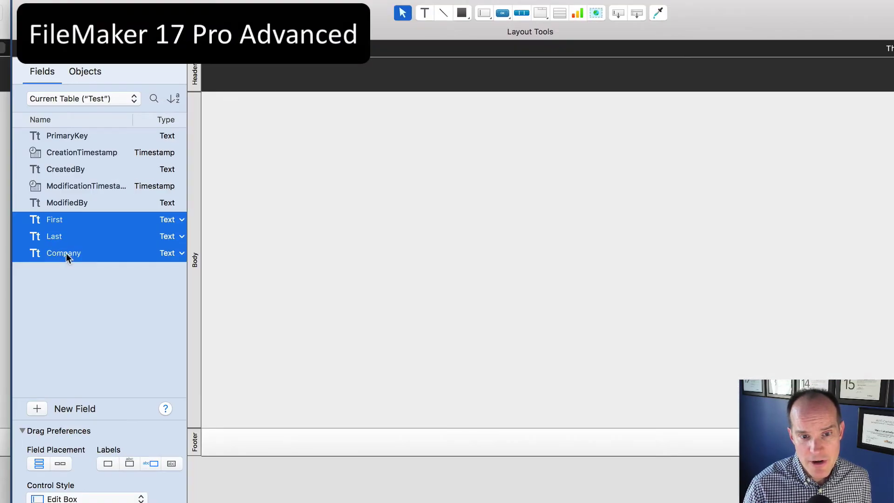
left_click_drag(66, 252, 366, 214)
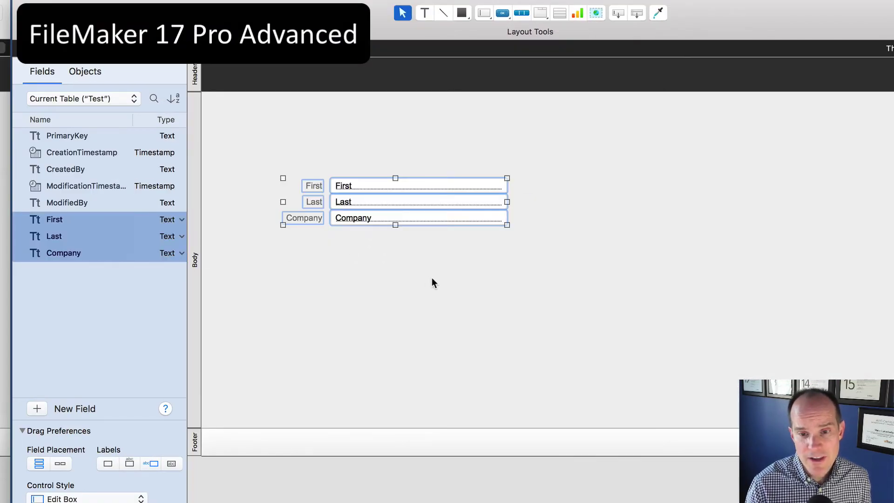
Step: Examine the placed objects by selecting individual Company and Last fields and labels, and clear the selection
left_click(389, 221)
left_click(303, 218)
left_click(308, 202)
left_click(373, 203)
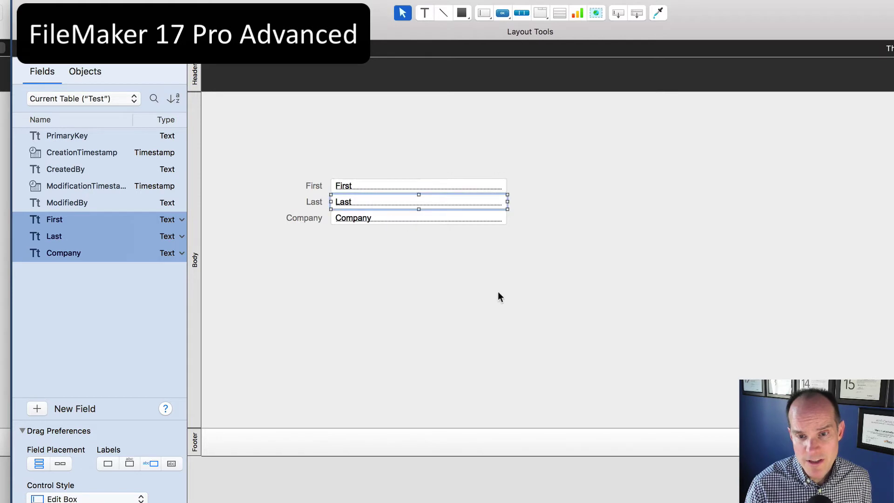
left_click(498, 292)
Step: Group the First, Last and Company fields, leaving their labels out of the group
left_click_drag(572, 256, 415, 140)
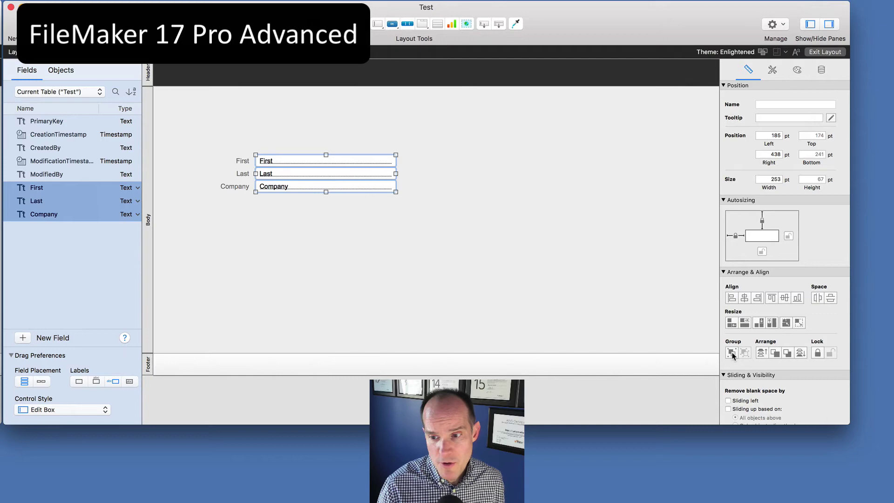
left_click(732, 353)
left_click(744, 352)
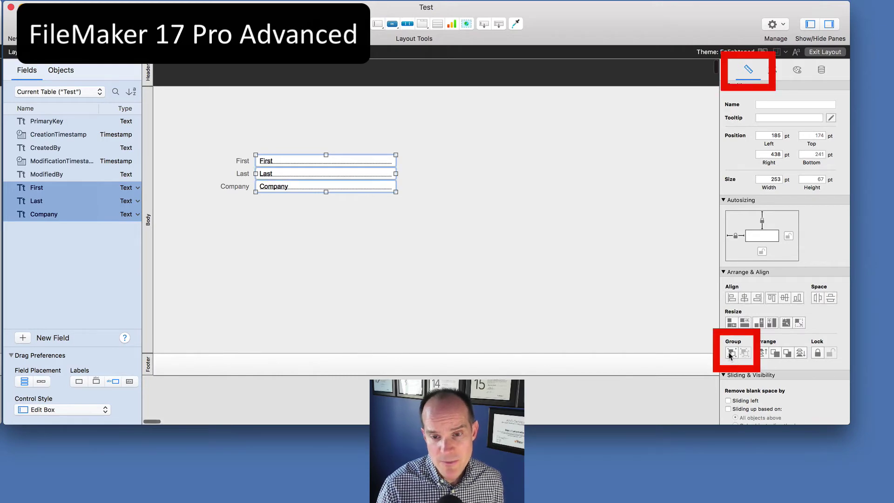
left_click(493, 5)
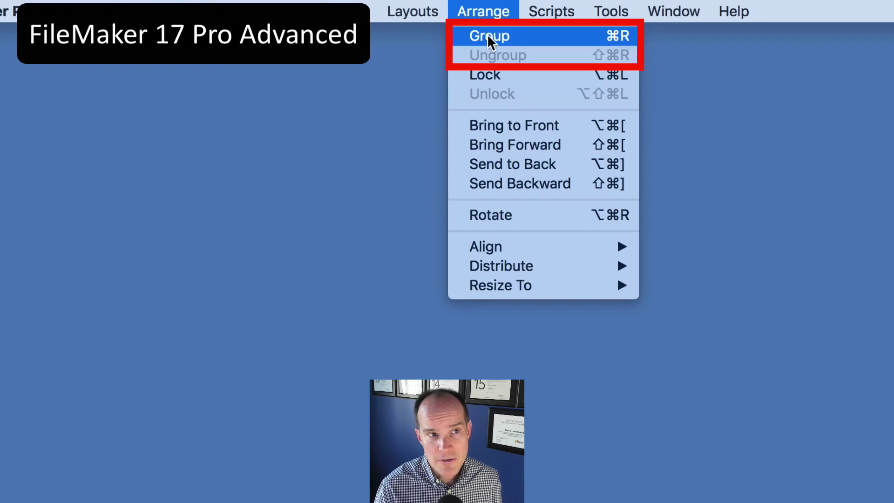
left_click(484, 4)
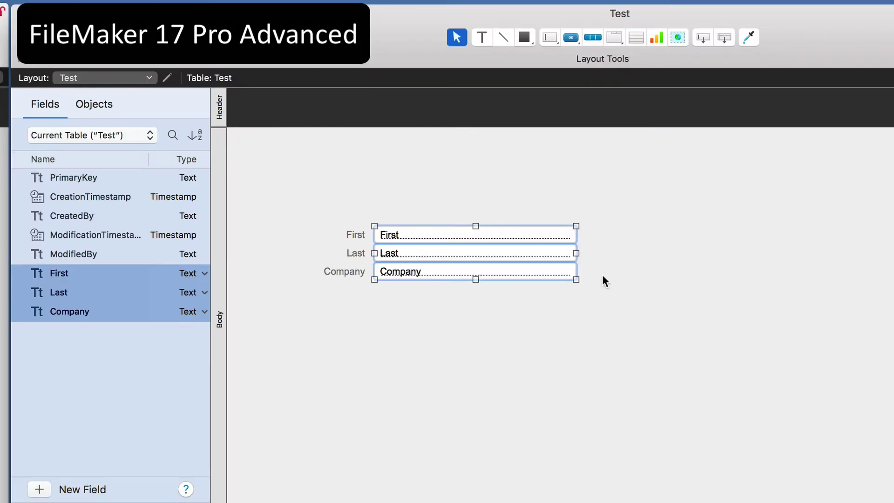
key("super+r")
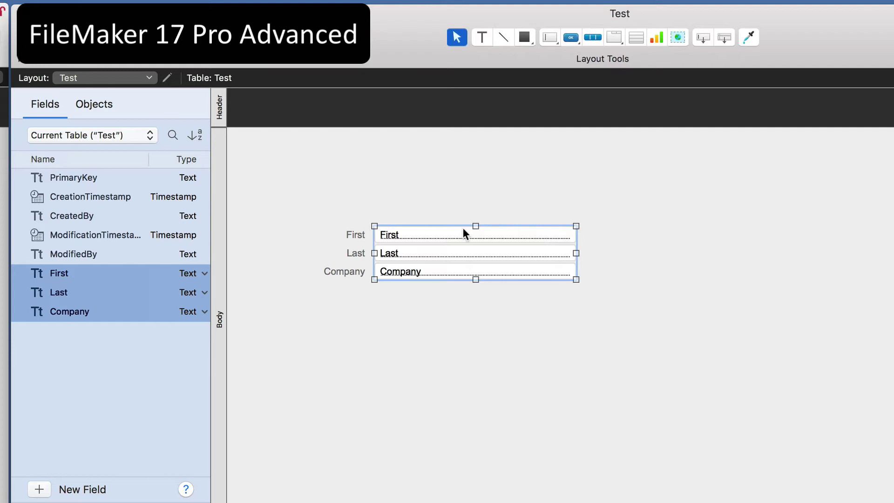
Step: Check the grouped fields in Browse mode and return to Layout mode
left_click_drag(548, 372, 468, 200)
left_click(532, 376)
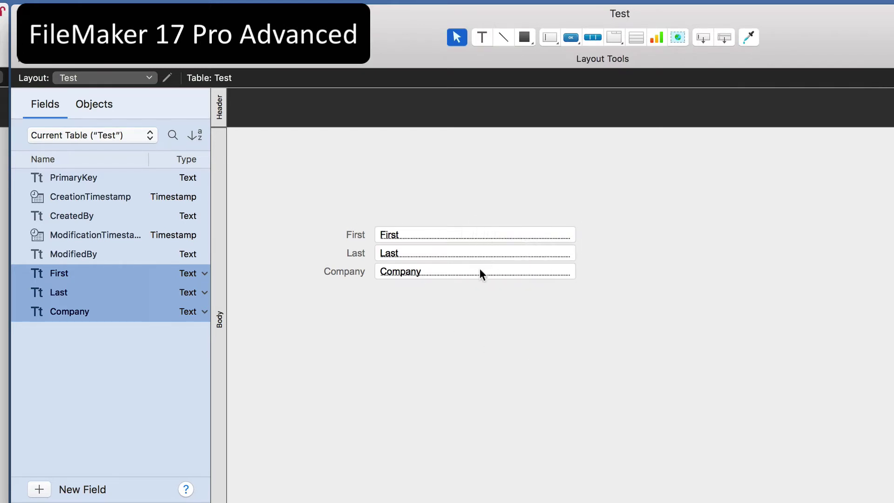
key("super+b")
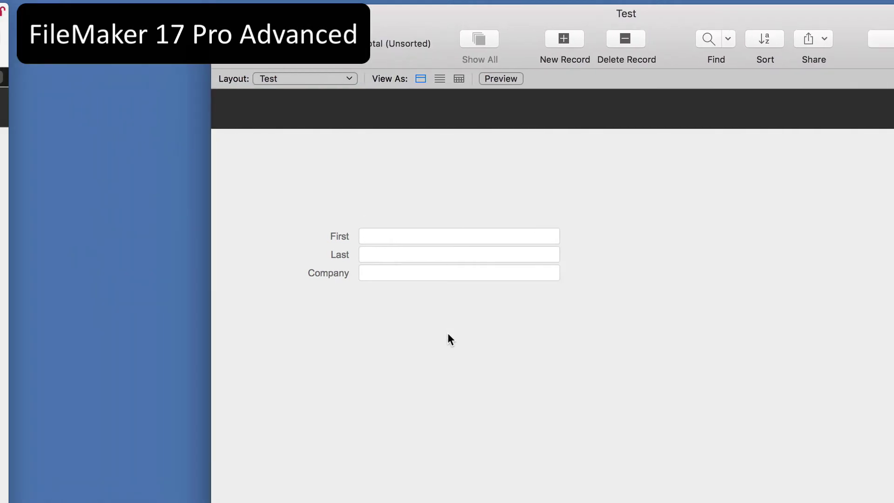
key("super+l")
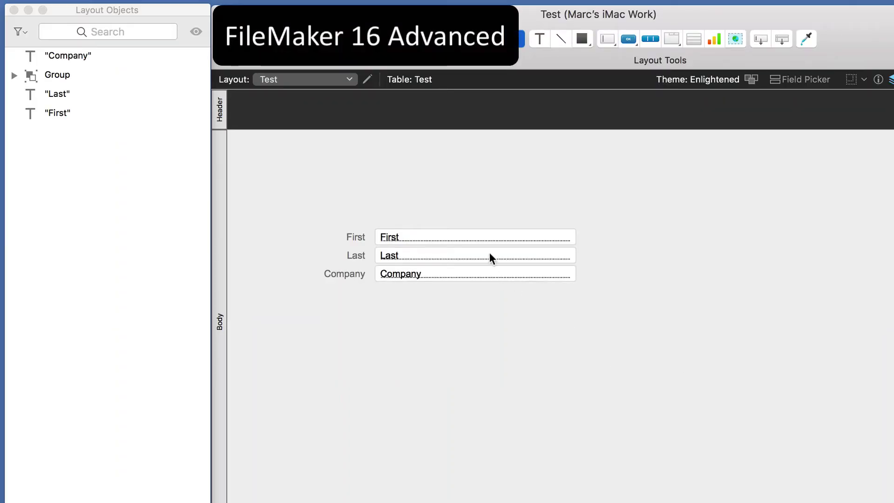
Step: Switch to FileMaker 16 and inspect the field assignments of Last, Company and First inside the group, keeping each one
left_click(476, 261)
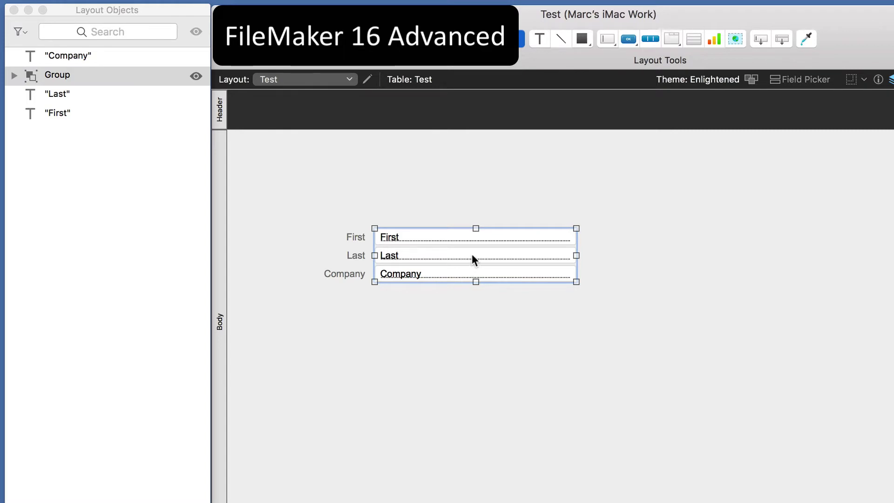
double_click(472, 255)
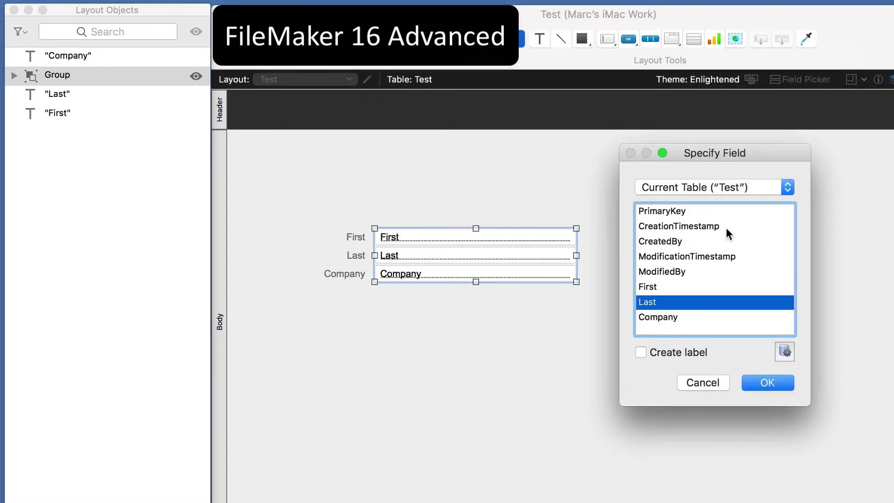
double_click(678, 307)
left_click(611, 321)
double_click(532, 276)
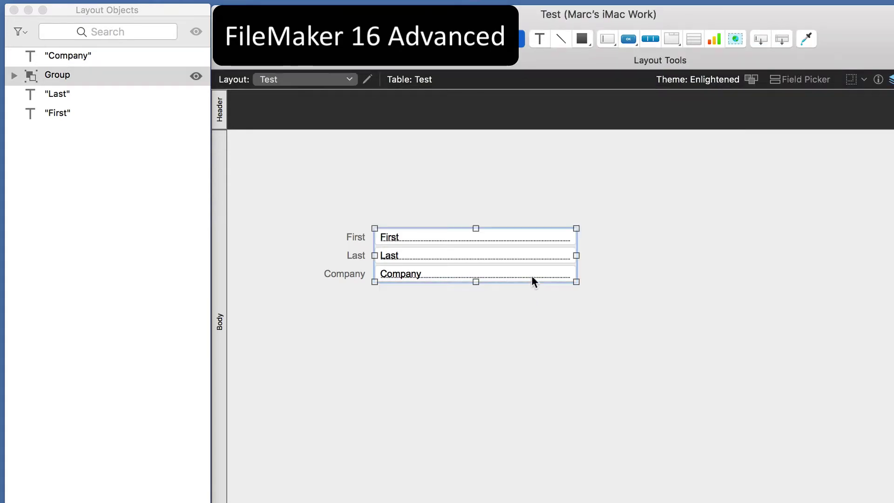
double_click(677, 317)
double_click(536, 241)
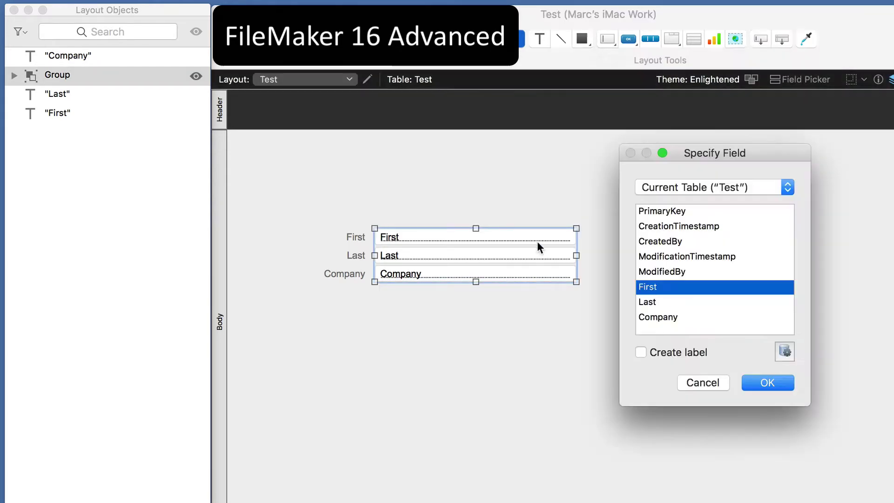
double_click(681, 290)
key("Escape")
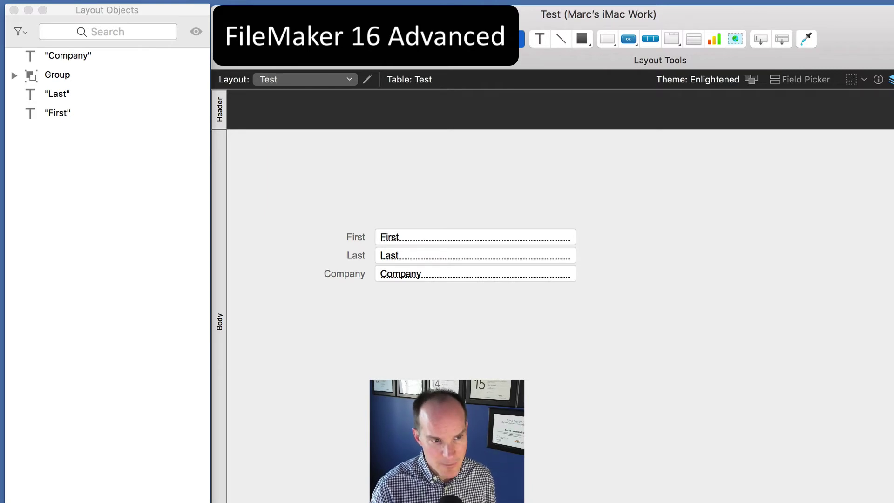
Step: Try to move the grouped fields to the right, and undo the move
left_click(57, 75)
left_click_drag(476, 256, 546, 255)
key("super+z")
key("super+z")
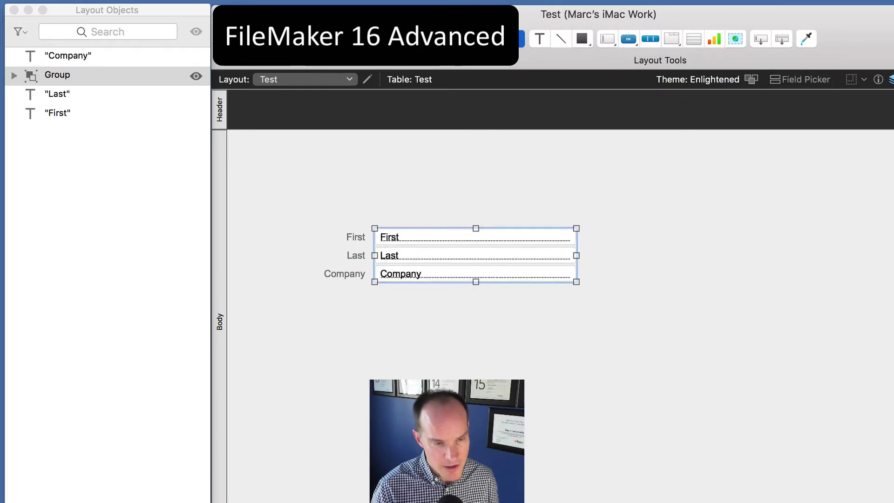
Step: Ungroup the three fields to shift the Last field to the right of the others, and group them again
key("super+shift+r")
key("Escape")
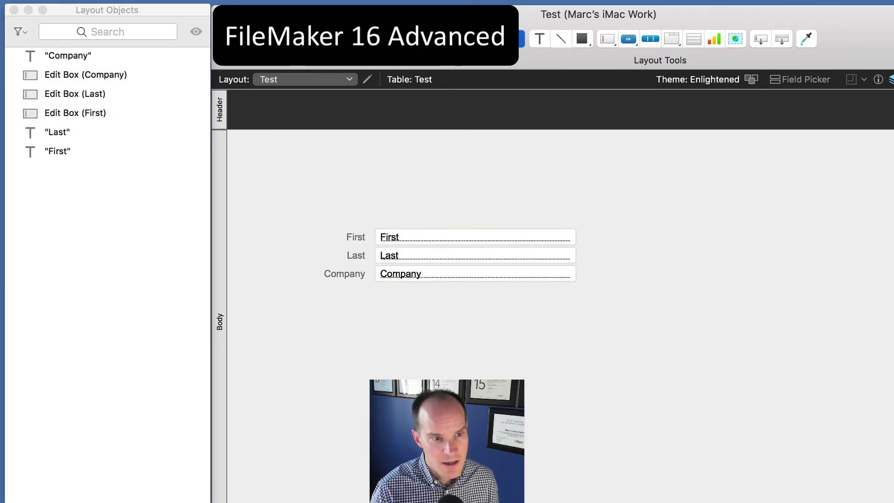
left_click_drag(475, 255, 524, 255)
left_click_drag(694, 313, 511, 223)
key("super+g")
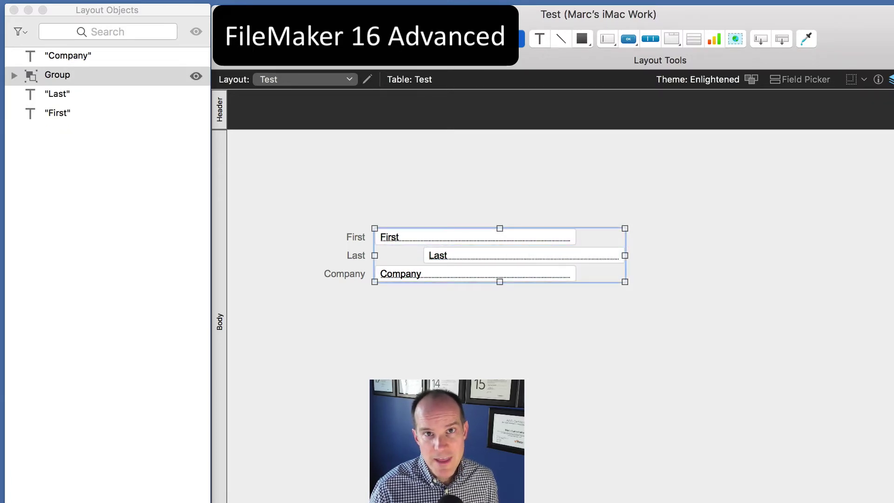
Step: Ungroup the three fields to realign the Last field with First and Company, and regroup them
key("super+shift+g")
left_click(605, 316)
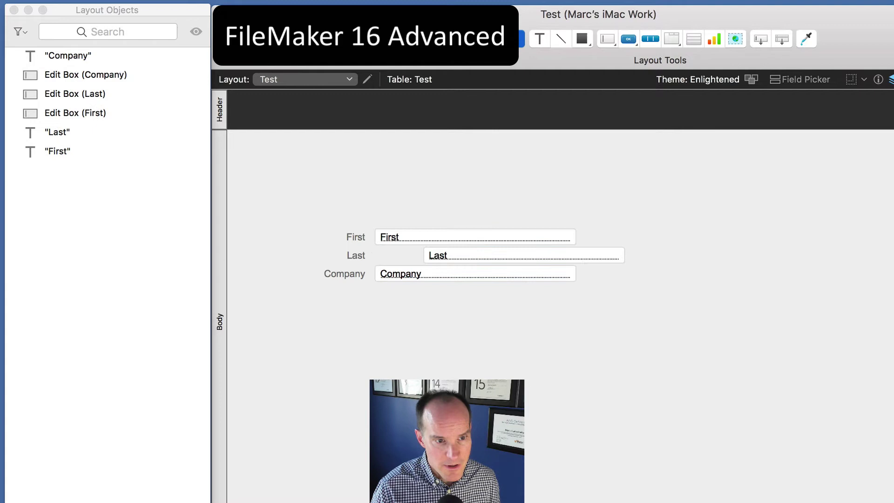
left_click_drag(619, 255, 570, 256)
key("Escape")
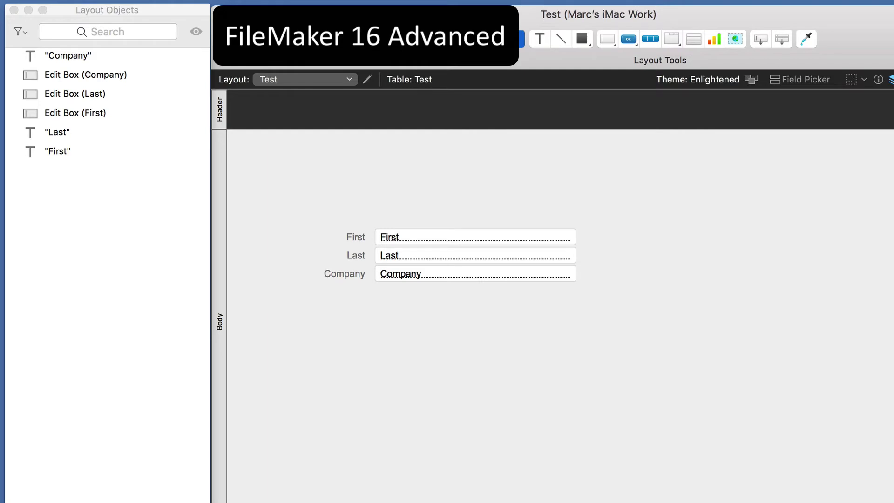
left_click_drag(660, 325, 558, 196)
key("super+r")
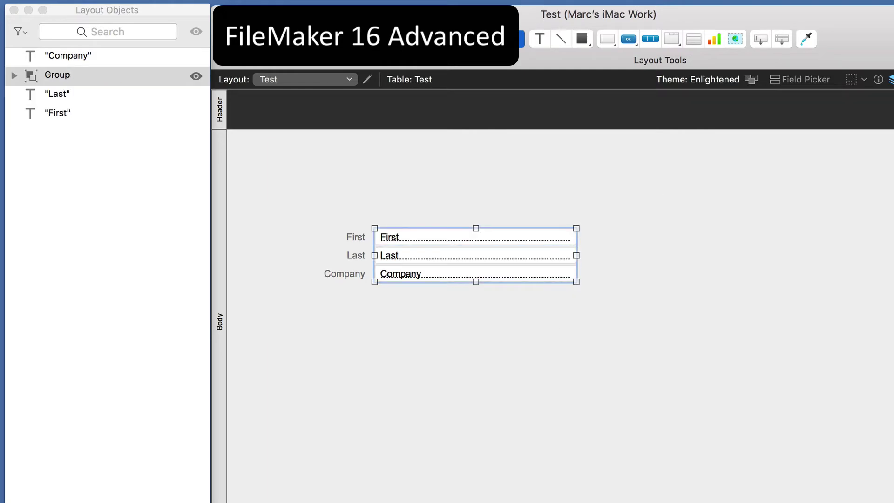
Step: Switch to FileMaker 17 and open the Last field's assignment directly inside the group, keeping Last
key("super+b")
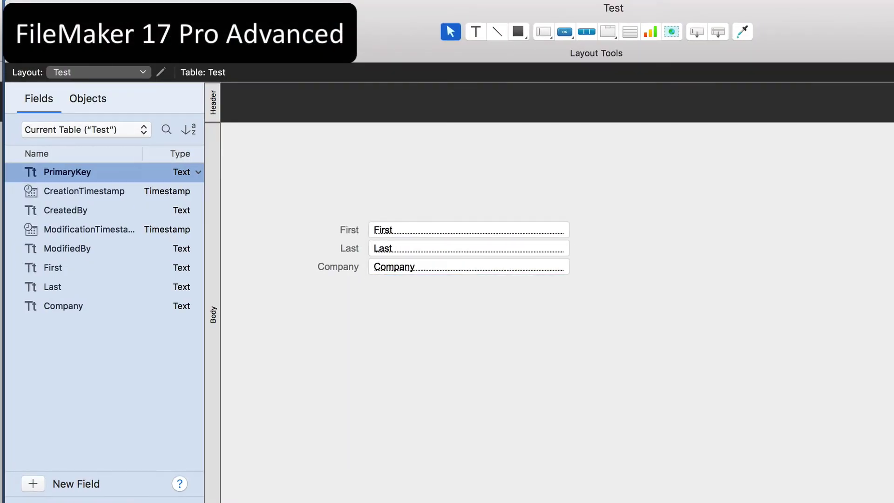
double_click(468, 248)
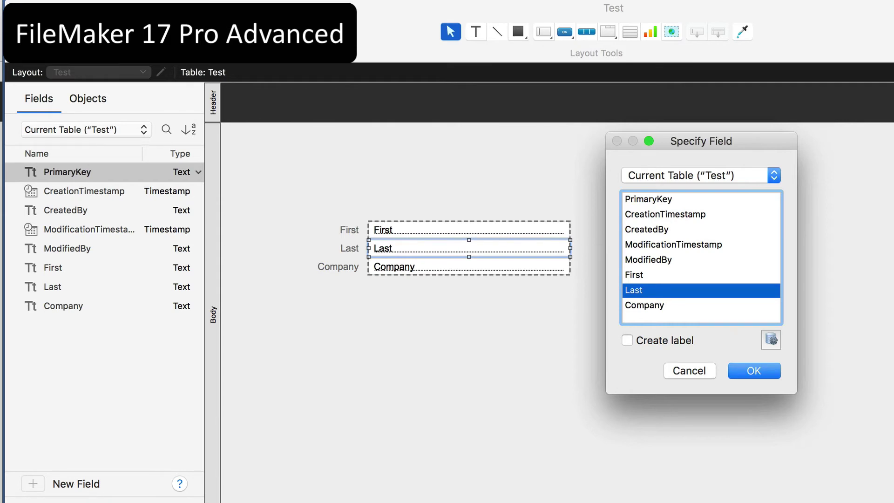
key("Return")
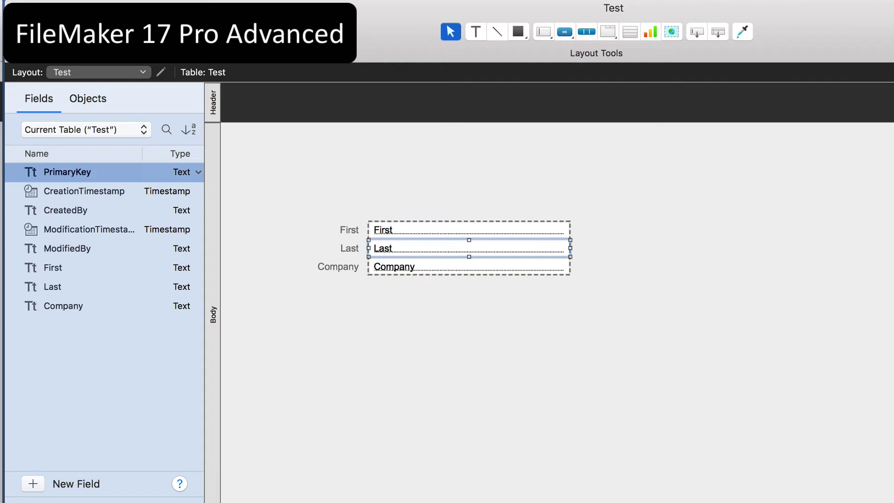
Step: Without ungrouping, move the Last field right to about x 276 pt, y 187 pt and narrow it from its left edge
left_click_drag(558, 248, 641, 248)
key("Escape")
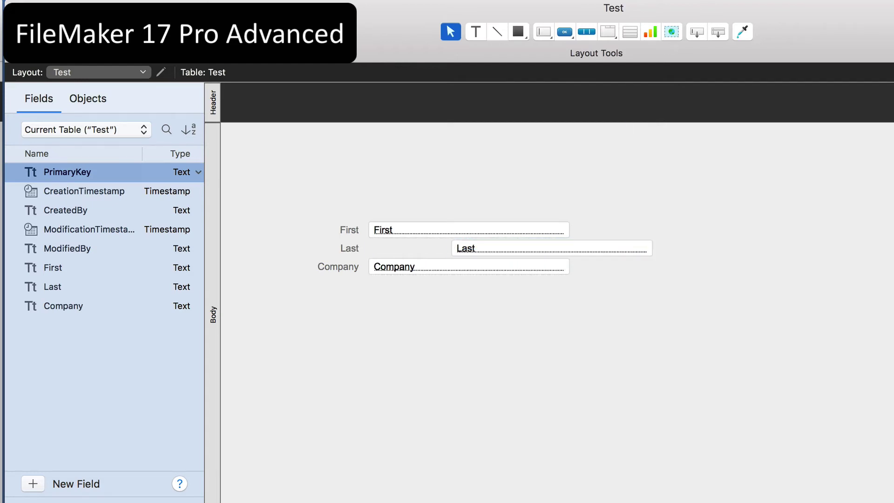
scroll(554, 292, "right", 2)
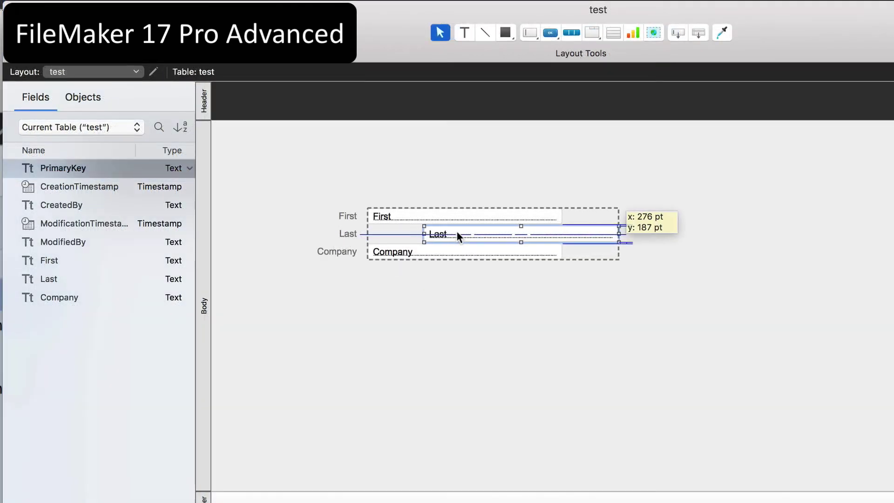
left_click_drag(457, 232, 517, 234)
Step: Inside the group, narrow the First and Company fields together from their right edges and move the Last field further right
left_click(466, 249)
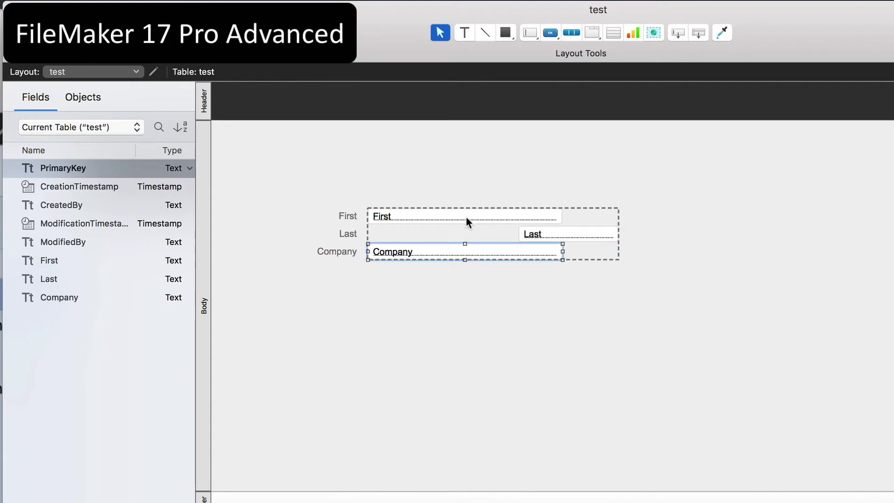
left_click(466, 217)
left_click(449, 253, "shift")
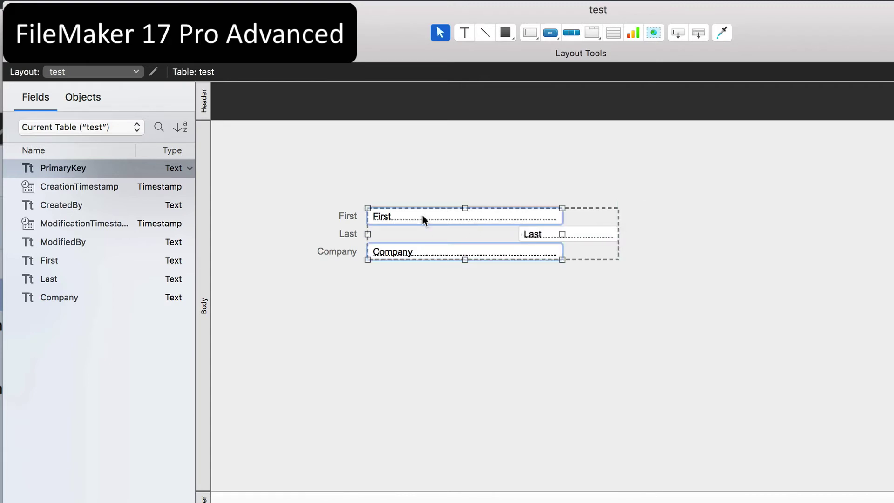
left_click_drag(564, 234, 475, 234)
left_click_drag(546, 234, 583, 234)
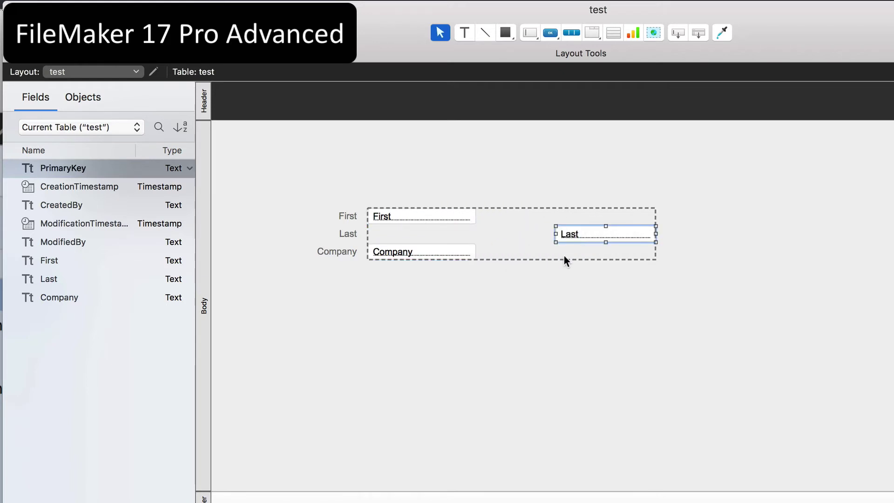
Step: Group the First, Last and Company text labels beside the already grouped fields
left_click(420, 254)
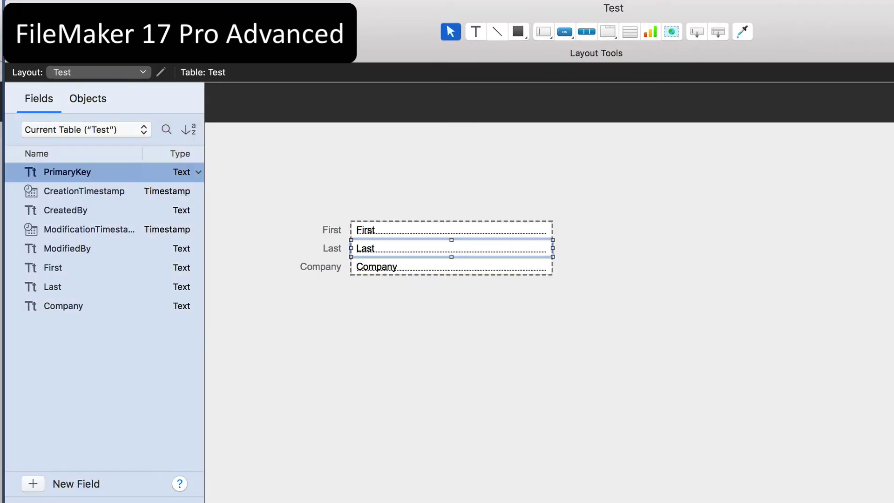
key("Escape")
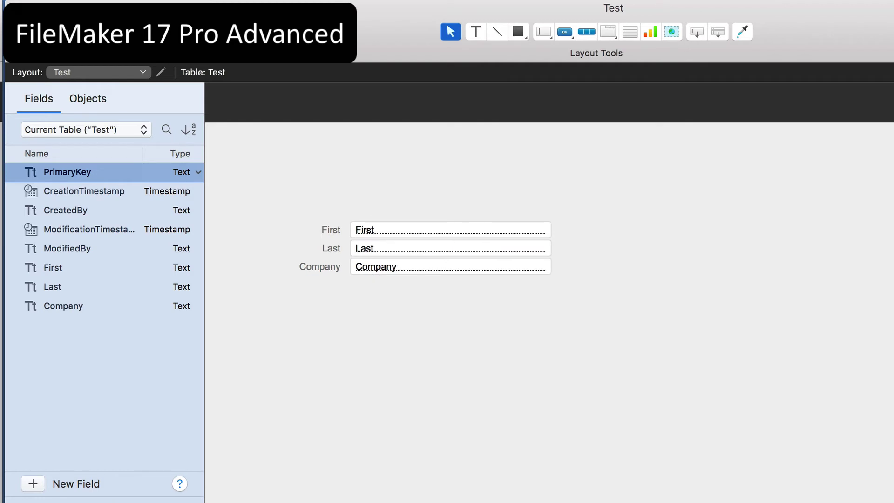
left_click_drag(326, 318, 286, 212)
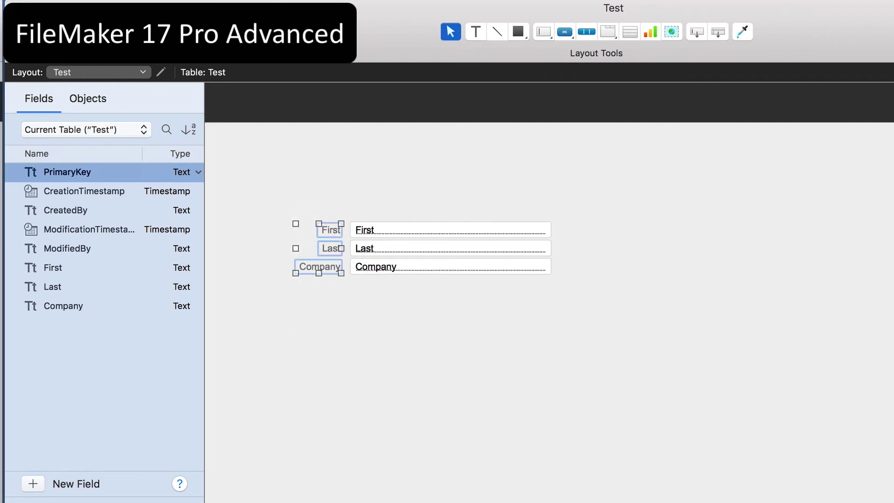
key("super+r")
Step: Combine the label group and the field group into one outer group
key("Escape")
left_click(450, 249)
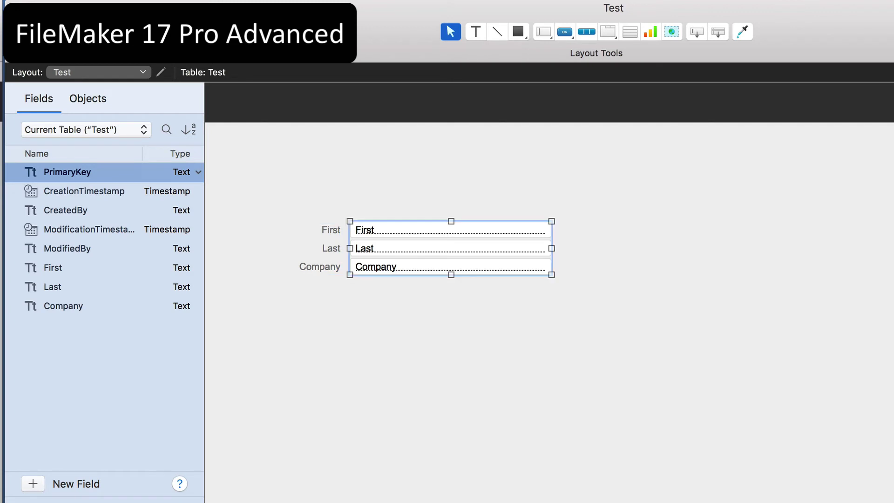
key("Tab")
key("Tab")
key("Escape")
left_click_drag(465, 331, 314, 241)
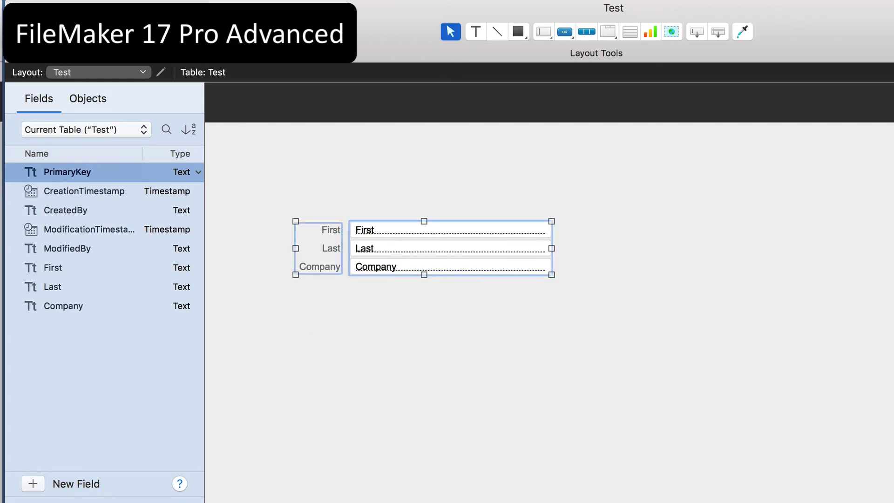
key("super+r")
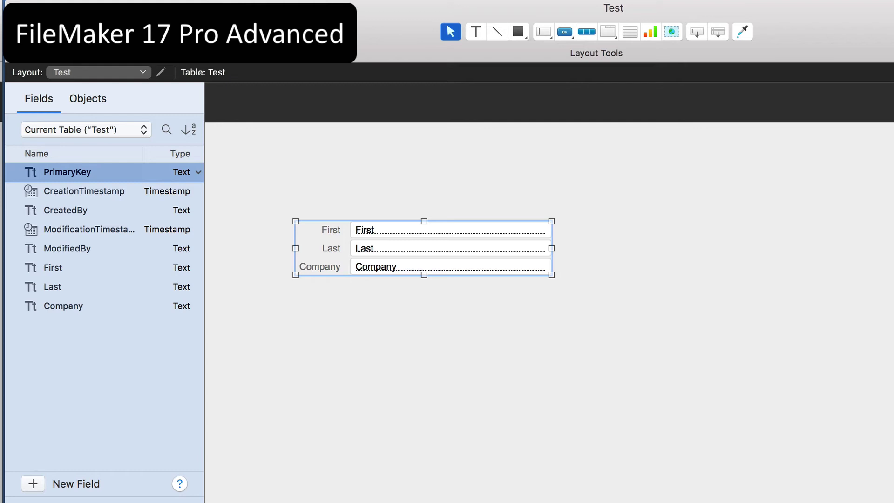
left_click(434, 298)
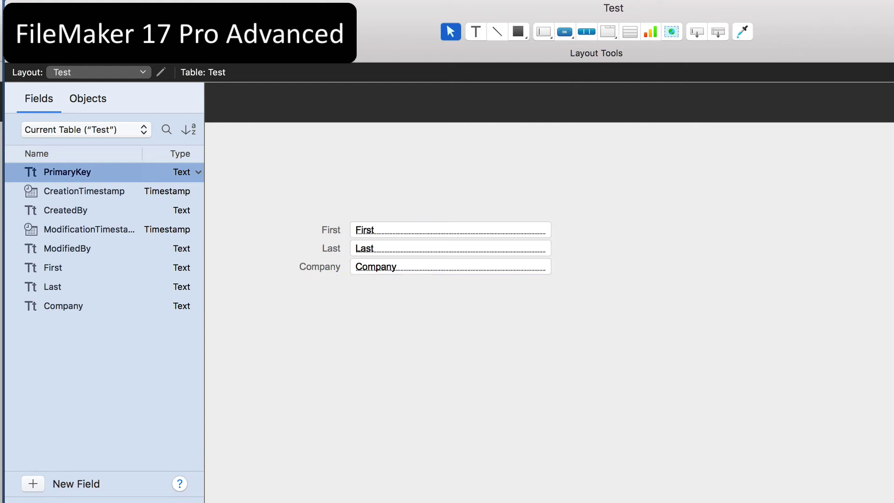
left_click(423, 266)
key("Escape")
Step: Show all object types in the layout's object list and expand the outer group and its label and field subgroups
left_click(88, 98)
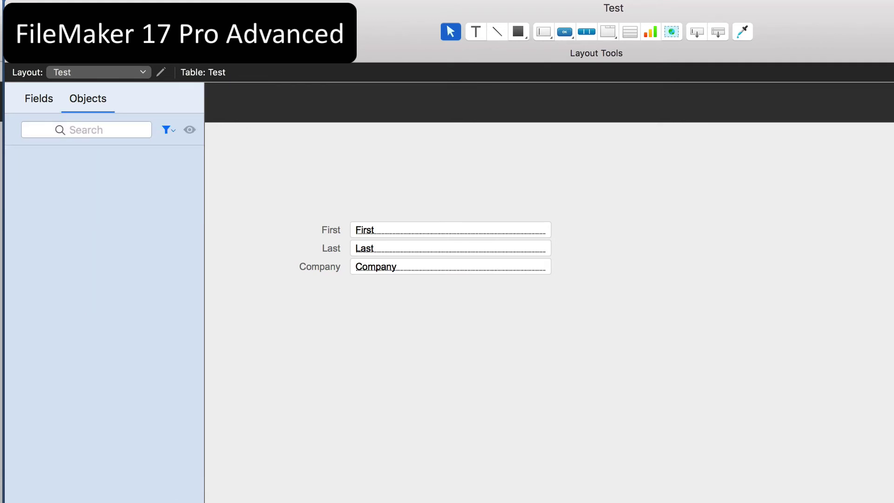
key("super+a")
left_click(168, 130)
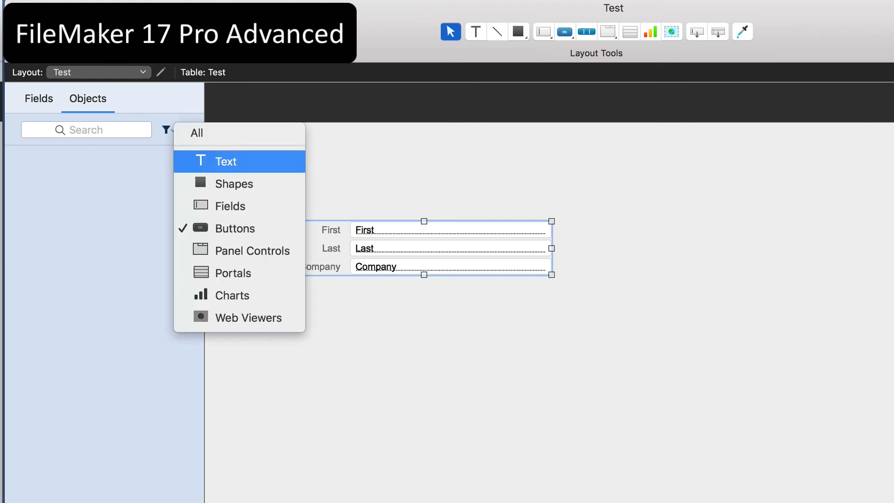
left_click(196, 132)
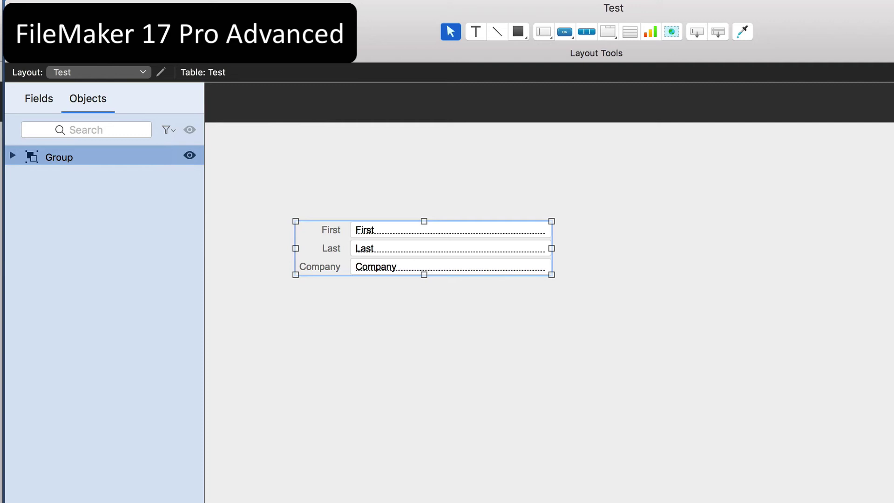
left_click(12, 155)
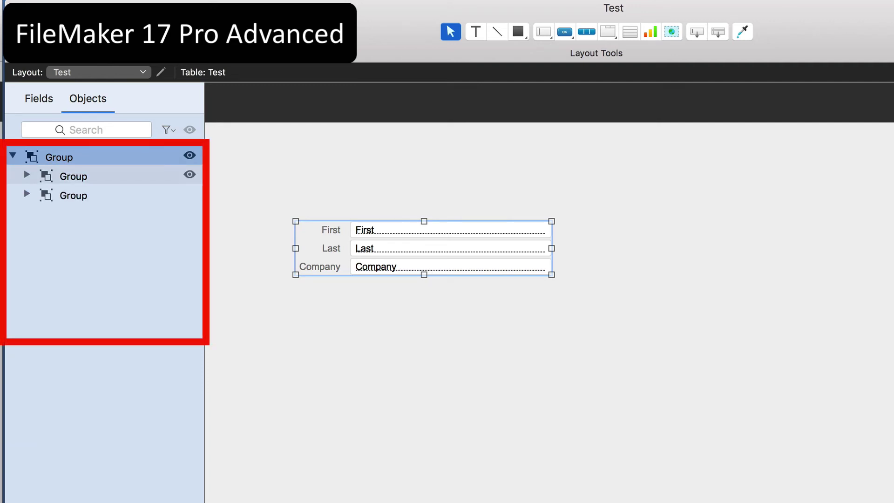
left_click(26, 174)
left_click(27, 251)
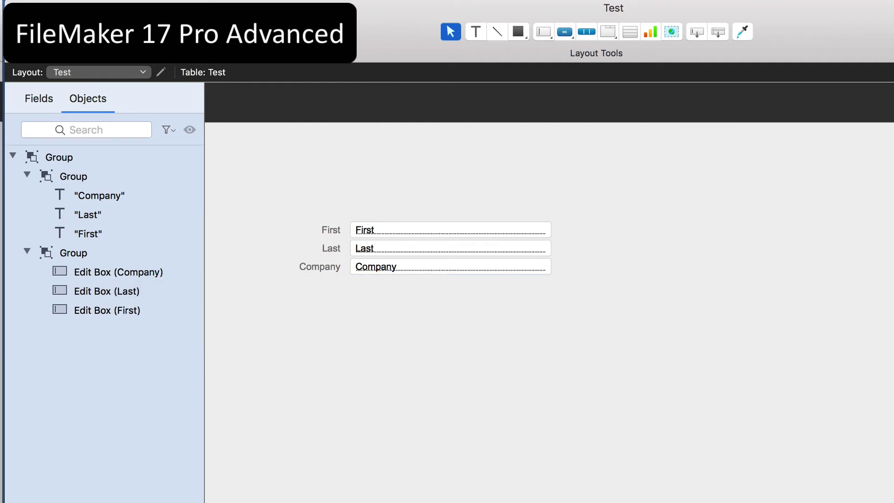
Step: Open the Last field's assignment directly inside the nested groups and dismiss it without changes
double_click(450, 247)
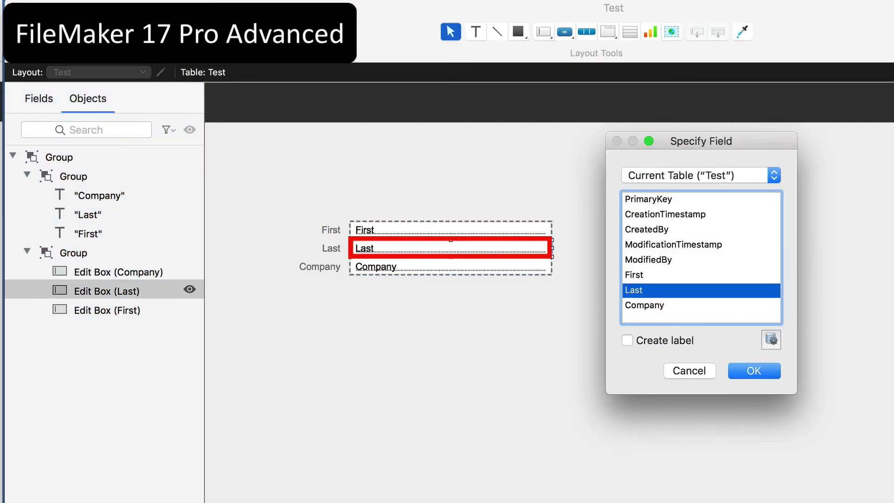
key("Escape")
key("Escape")
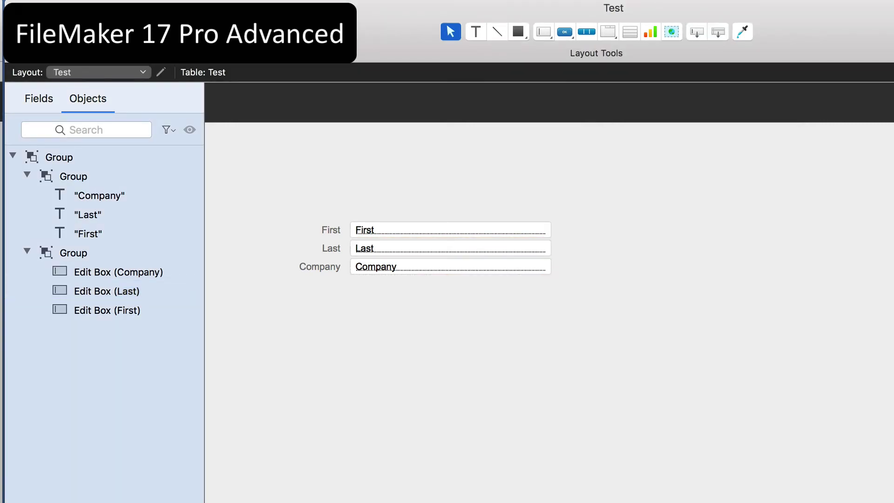
Step: Move the whole outer group of labels and fields slightly to the right
left_click(450, 247)
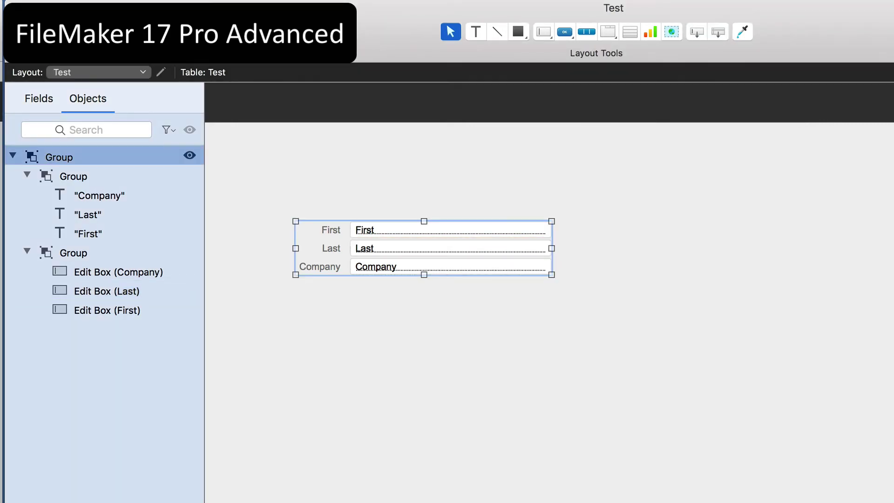
left_click_drag(450, 248, 456, 248)
key("Escape")
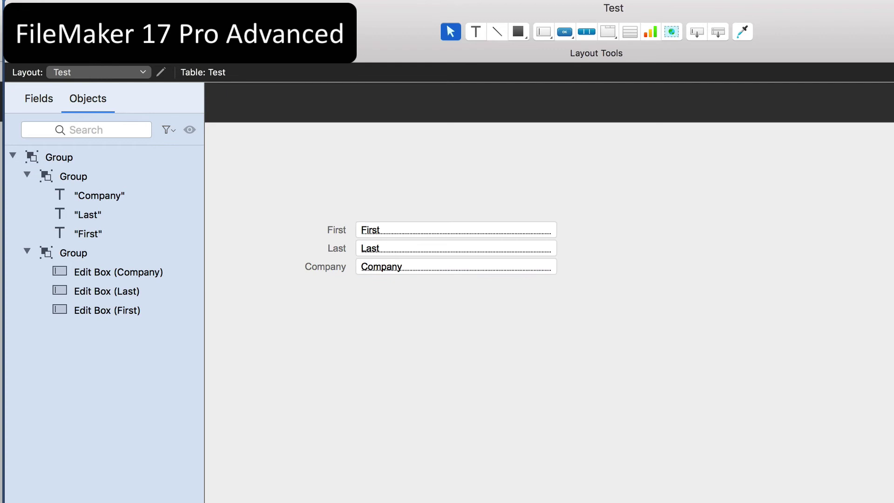
Step: Inspect the Last field's assignment once more within the moved group and cancel it
double_click(455, 248)
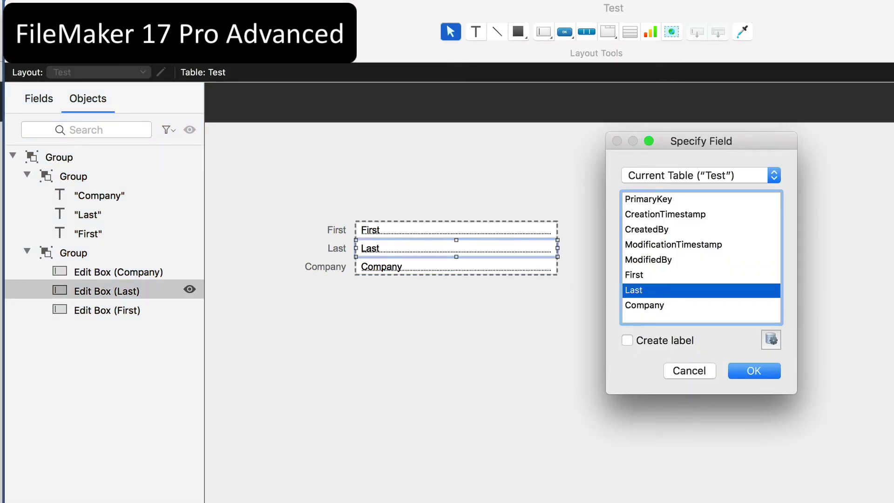
key("Escape")
key("Escape")
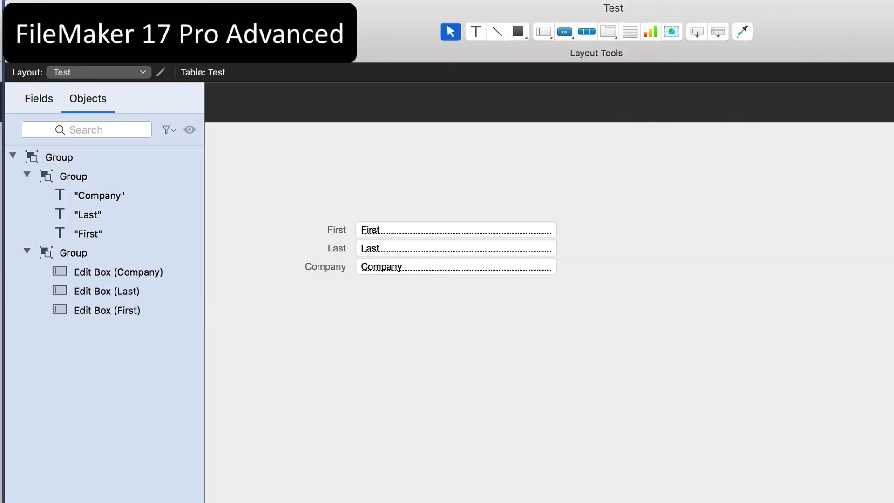
Step: Try entering sdsd in the Last label's text inside the nested group, and undo the edit
double_click(330, 248)
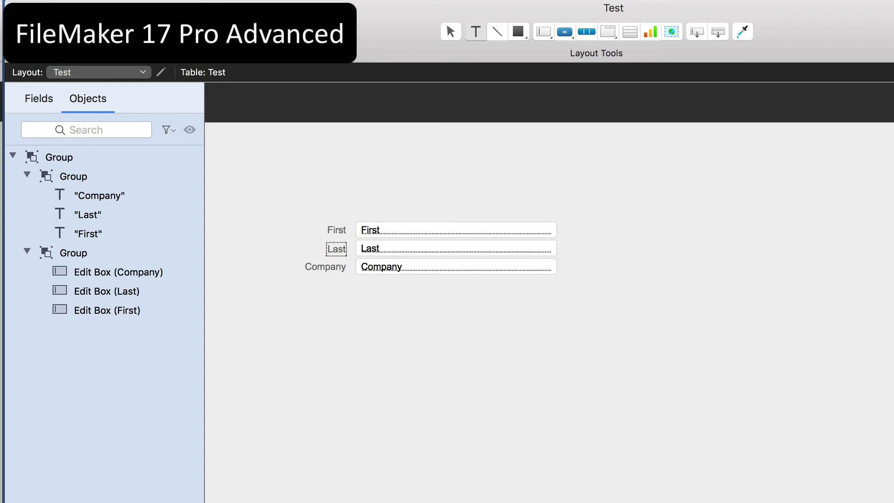
type("sdsd")
key("super+z")
key("Escape")
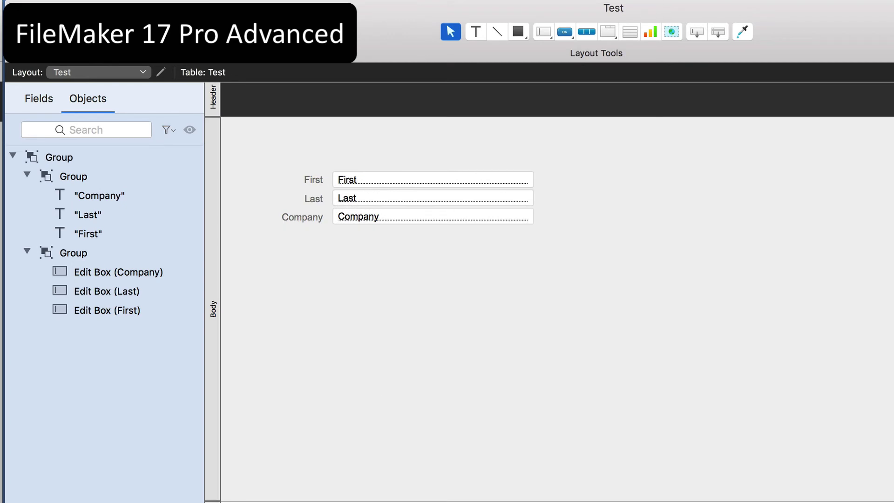
Step: Select the Last edit box through the object hierarchy, try moving it right inside its group, and undo the move
left_click(59, 157)
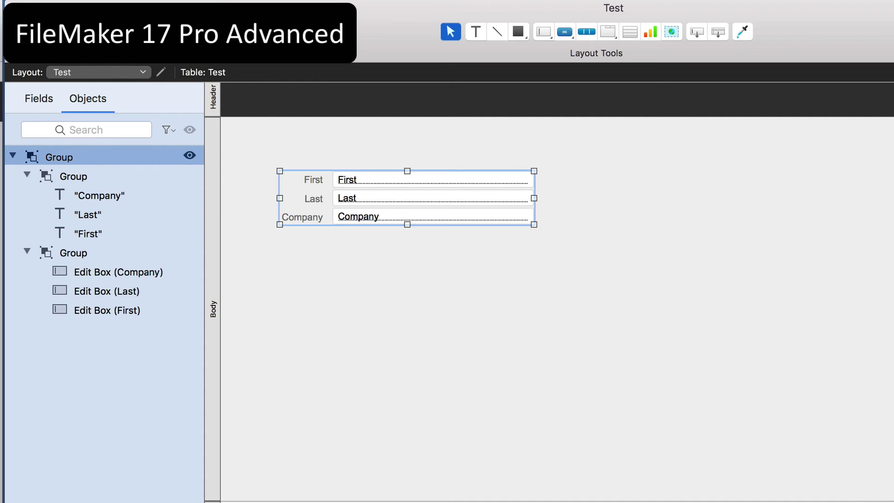
left_click(73, 252)
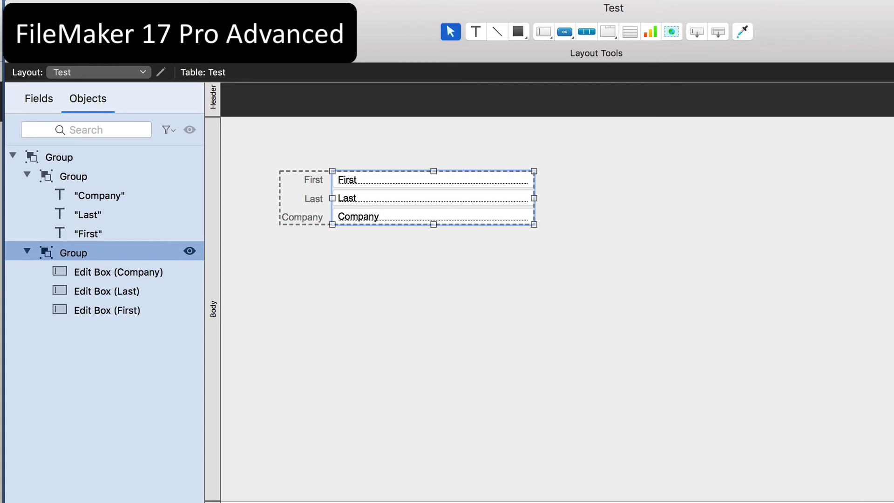
left_click(106, 291)
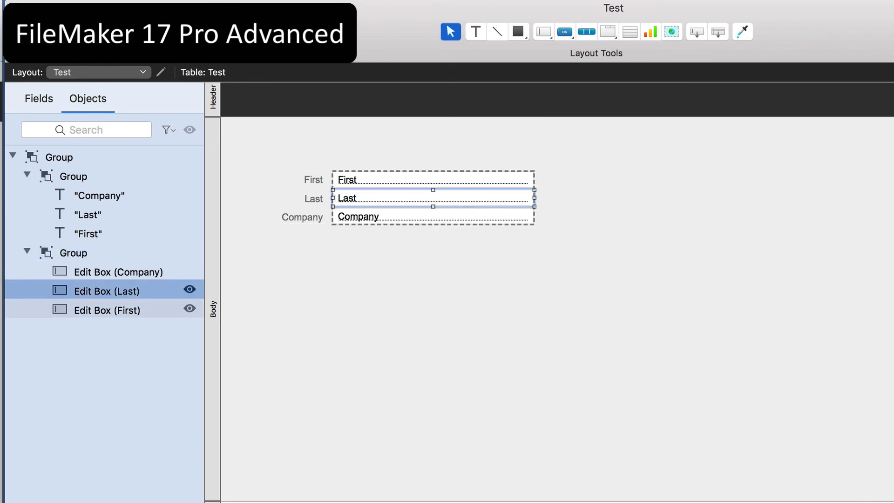
left_click_drag(522, 198, 604, 198)
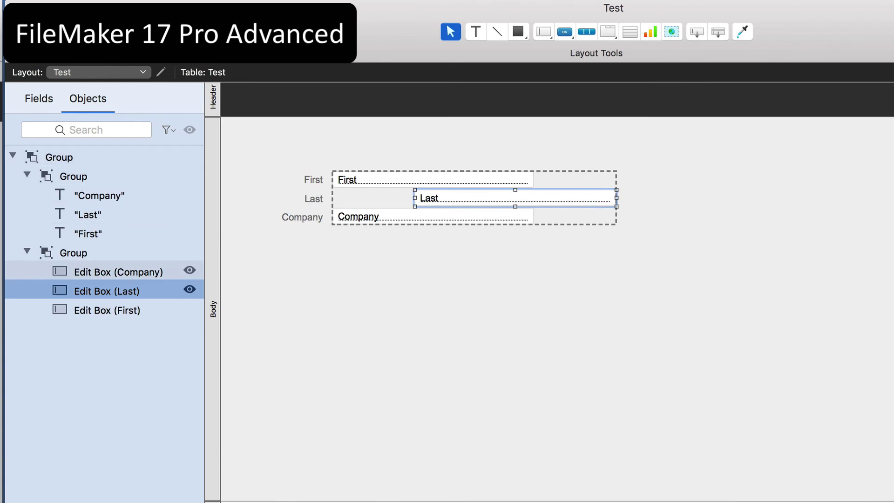
key("super+z")
key("Escape")
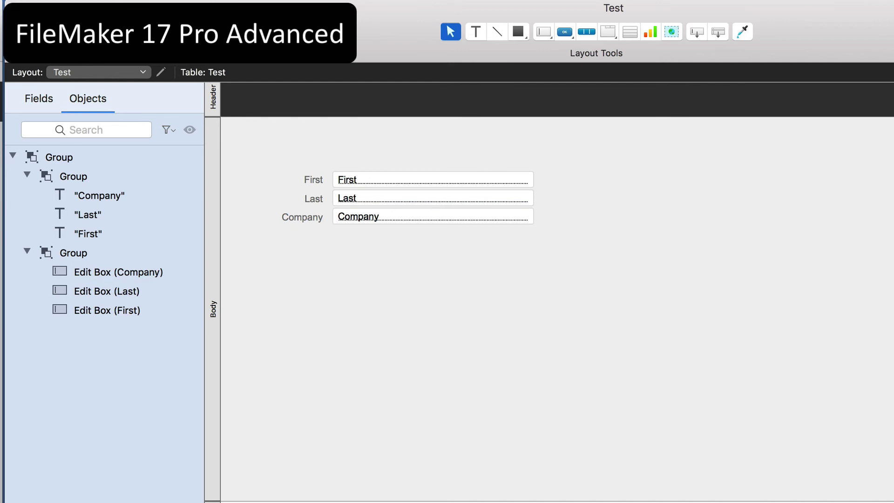
Step: Draw a button in the empty area beside the First field and label it Button 1
left_click(565, 31)
left_click_drag(579, 167, 696, 199)
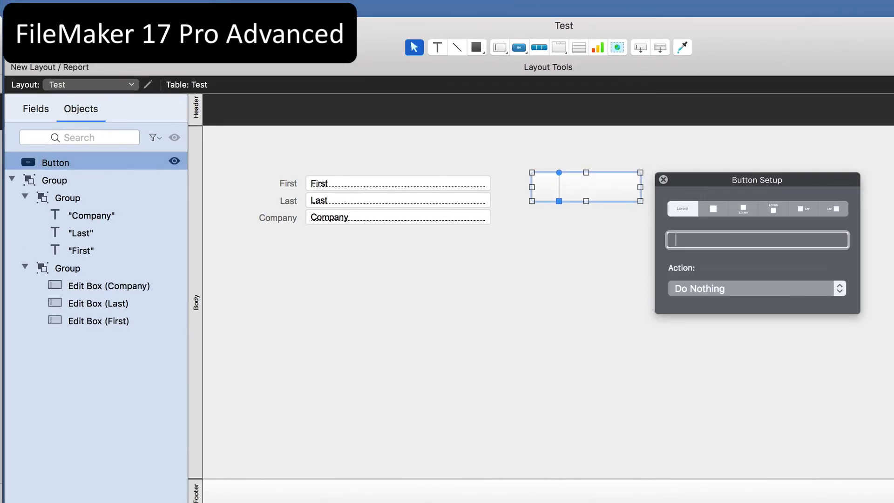
type("Button 1")
key("Escape")
Step: Duplicate Button 1 twice in a column below it and label the copies Button 2 and Button 3
left_click_drag(586, 186, 587, 228)
double_click(586, 228)
left_click_drag(586, 228, 586, 270)
key("Right")
key("BackSpace")
type("2")
double_click(586, 287)
key("Right")
key("BackSpace")
type("3")
Step: Group Button 1 with Button 2, and group that pair with Button 3
left_click(585, 186)
left_click(586, 229, "shift")
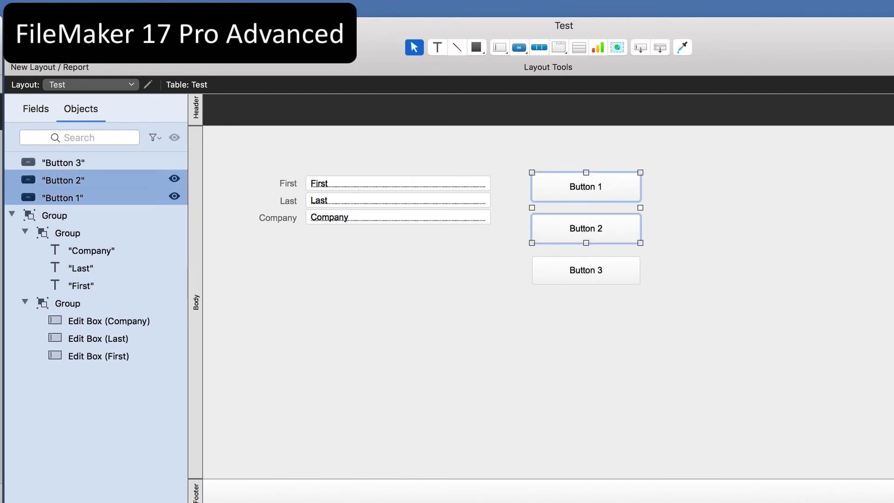
key("super+r")
left_click_drag(698, 305, 531, 171)
key("super+r")
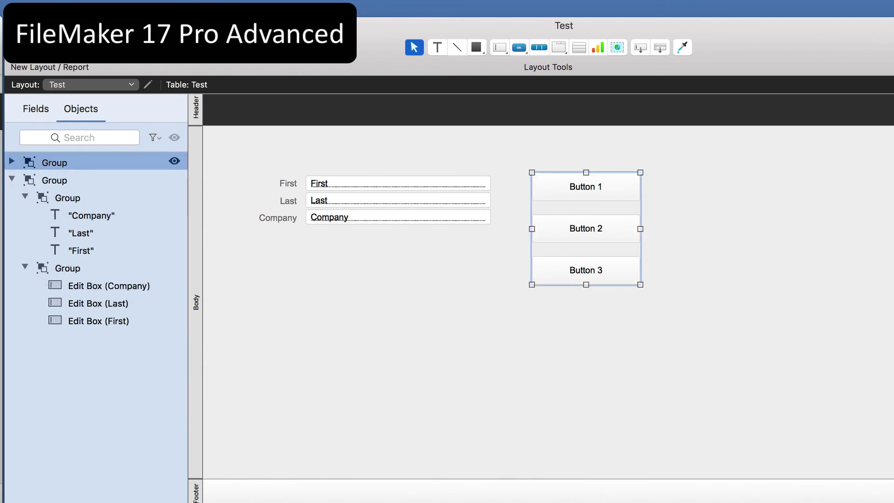
Step: Group the button group with the label-and-field group, and expand the nested subgroups in the object list
left_click_drag(628, 345, 438, 217)
key("super+r")
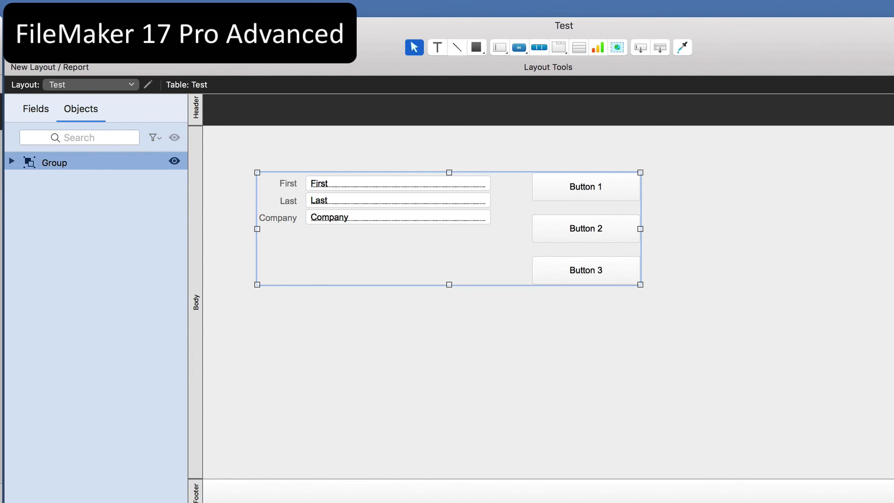
left_click(11, 161)
left_click(25, 179)
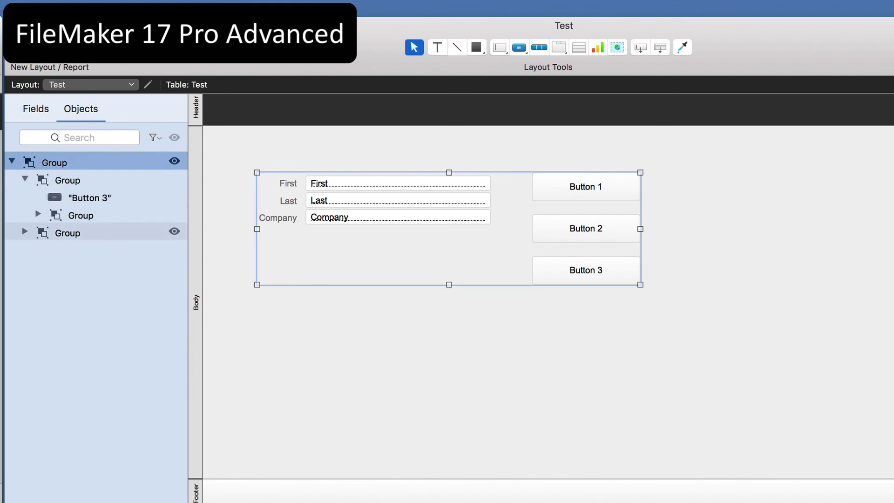
left_click(24, 232, "alt")
Step: Select the nested Last edit box from the object list, deselect it, and drill down through the groups to Button 2
left_click(111, 355)
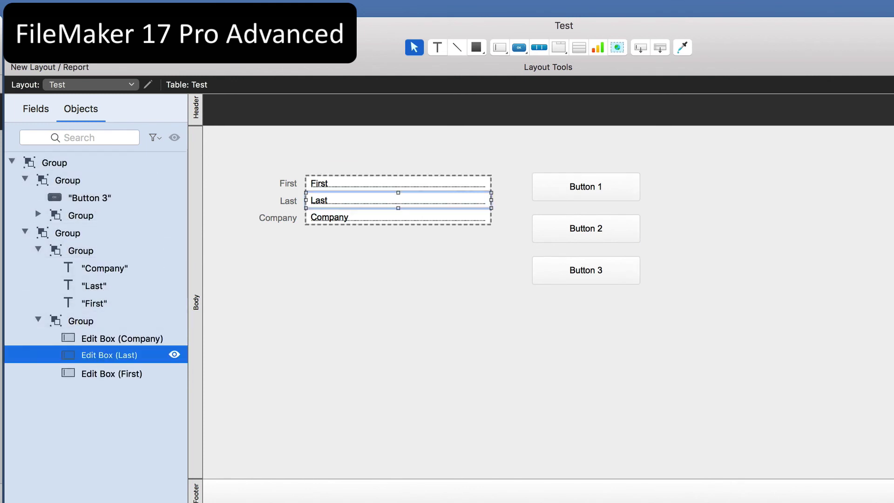
key("Escape")
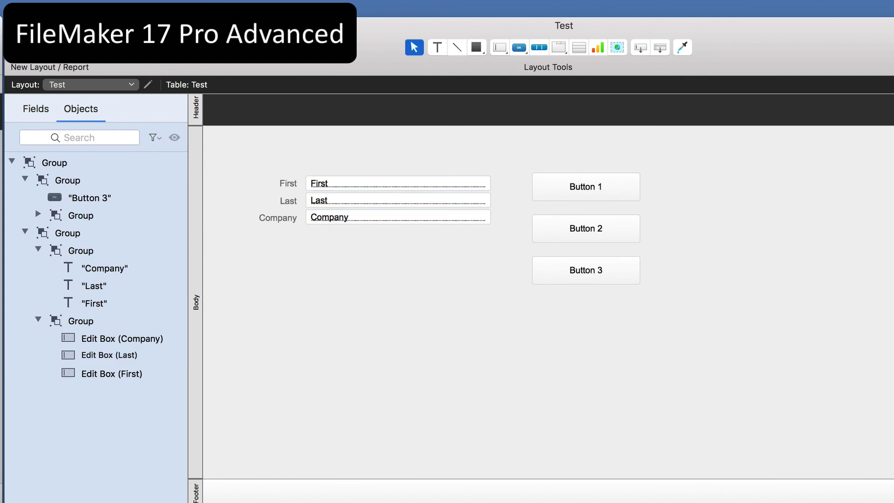
left_click(586, 228)
left_click(585, 228)
double_click(585, 228)
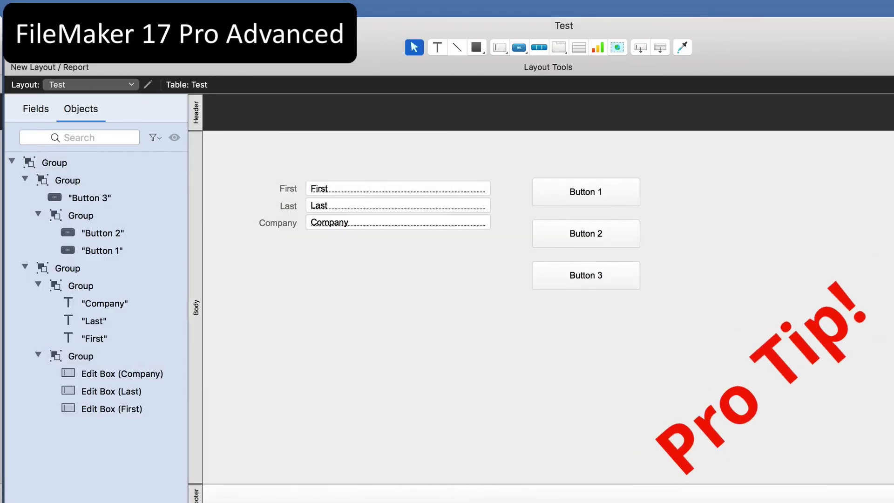
Step: Filter the object list by "button", select Button 2, try moving it right, and undo the move
left_click(37, 137)
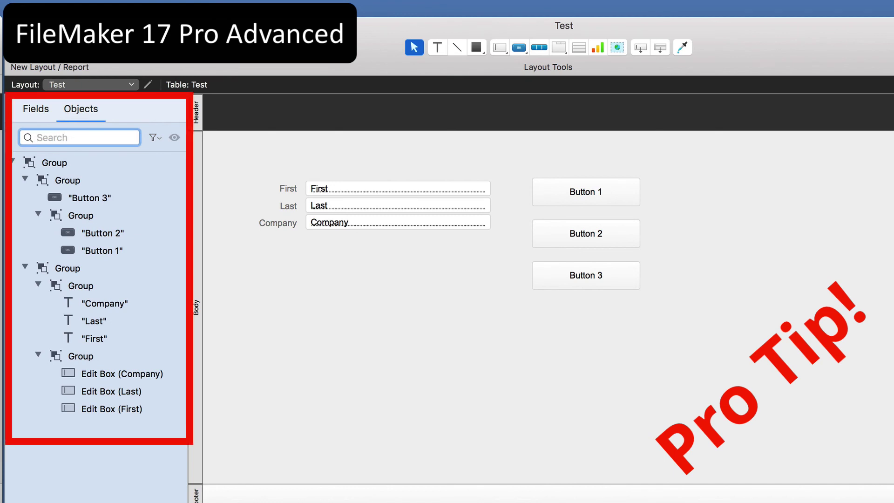
type("button")
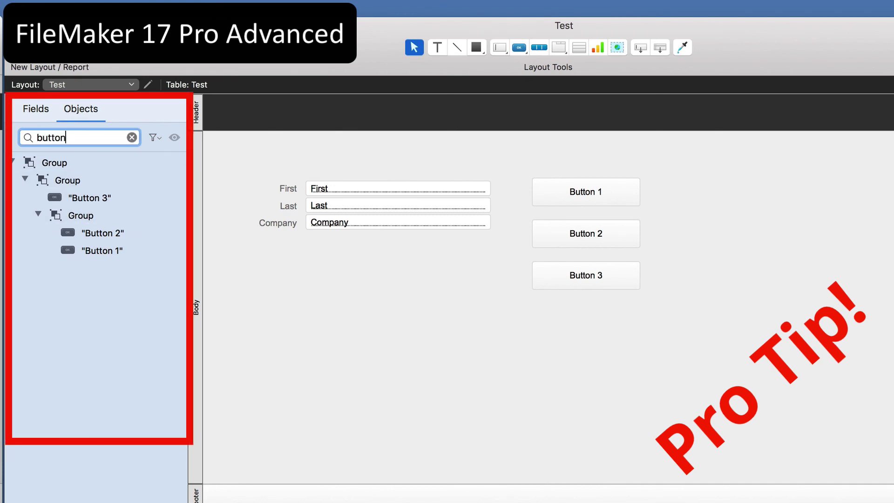
left_click(101, 231)
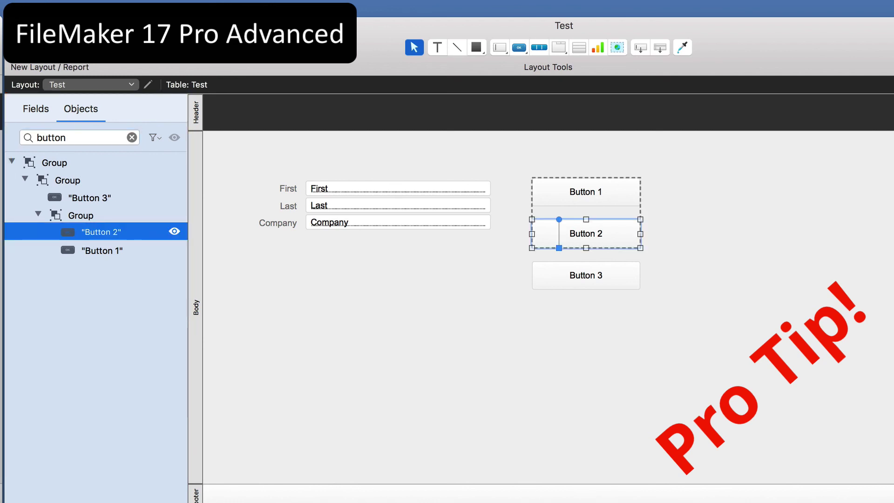
left_click_drag(633, 232, 754, 233)
key("super+z")
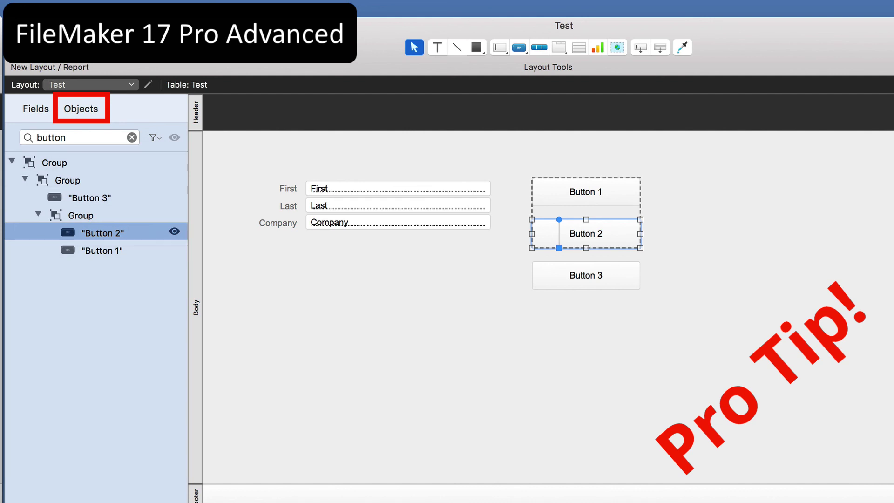
Step: Select the inner group of Button 1 and Button 2 within the button group and move it right of Button 3
left_click(68, 180)
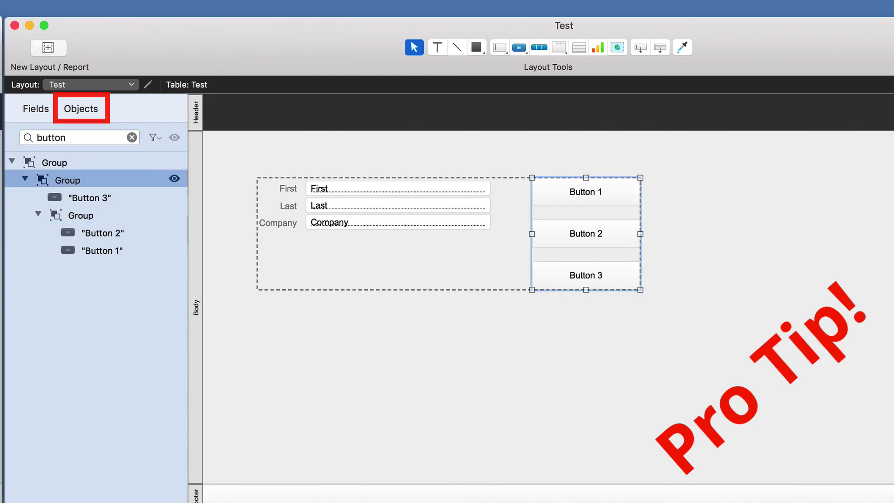
left_click(80, 215)
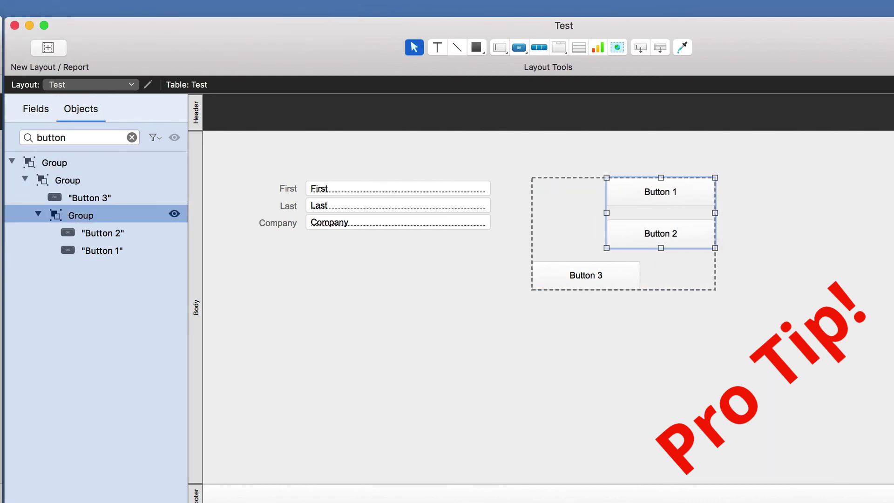